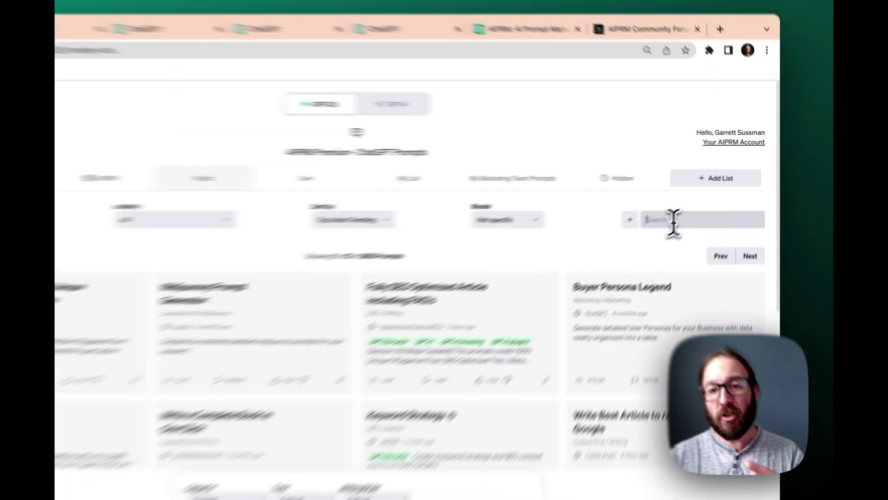
Search the AIPRM prompt library for 'youtube' under All topics and browse the 110 matching prompts.
click(673, 220)
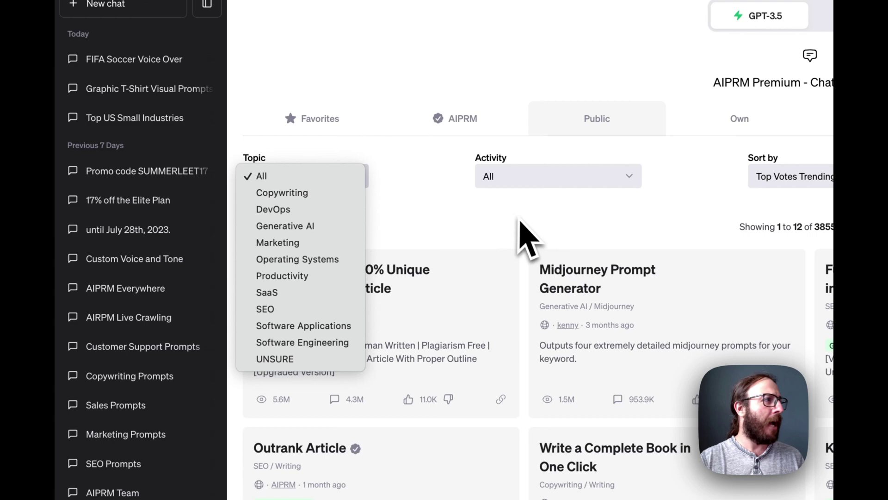
click(527, 236)
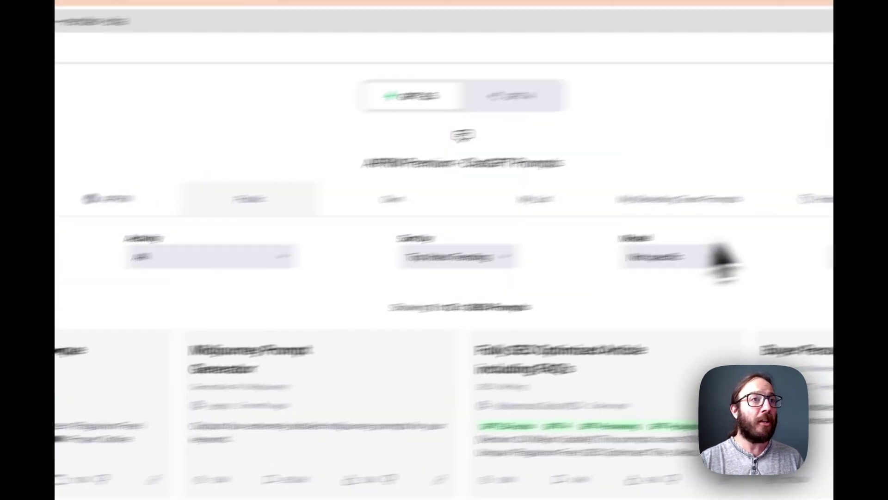
click(707, 258)
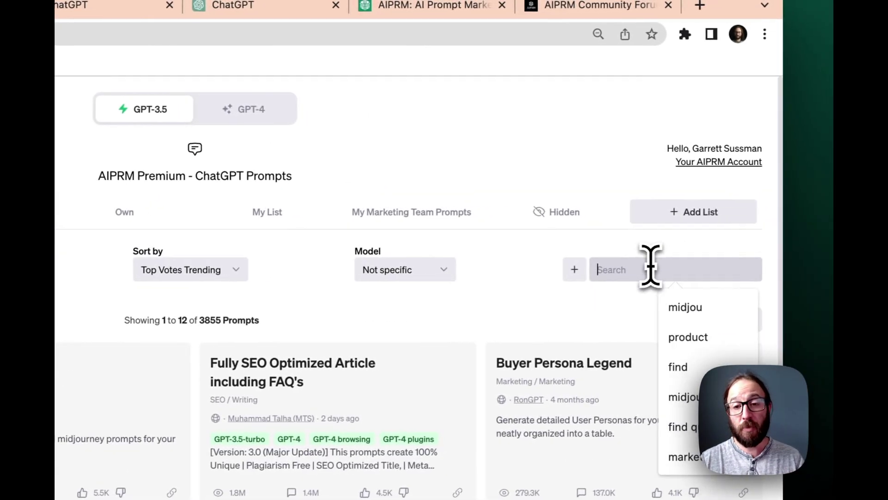
text(youtube)
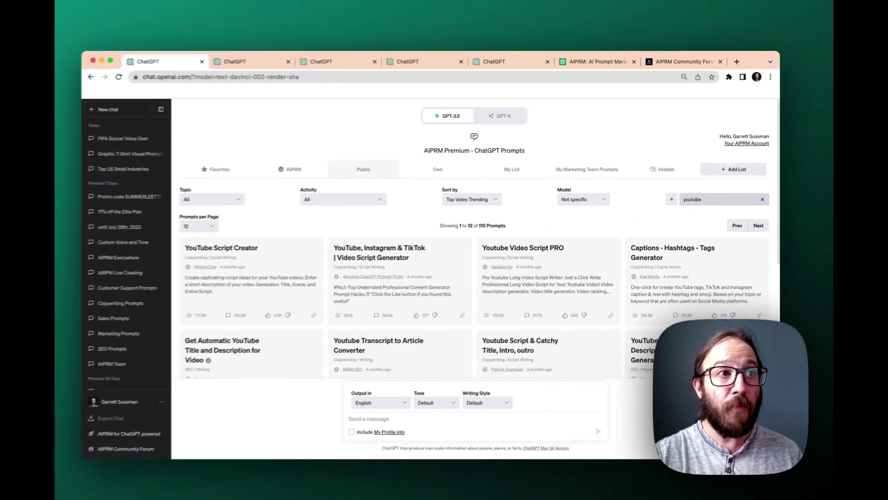
scroll(555, 259, down, 3)
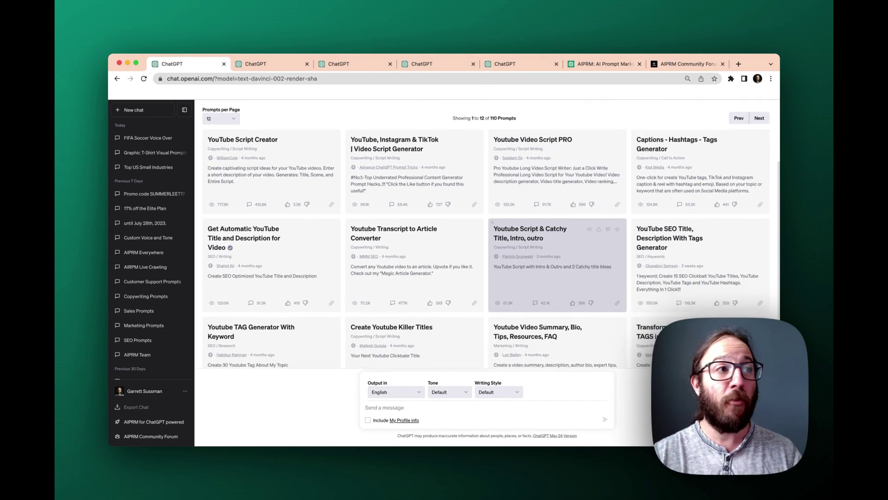
scroll(573, 254, down, 3)
scroll(557, 252, down, 2)
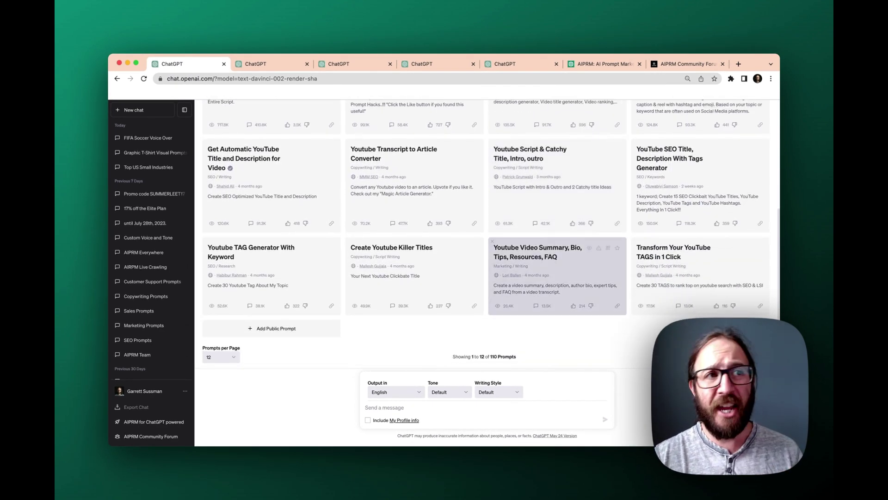
scroll(558, 259, up, 9)
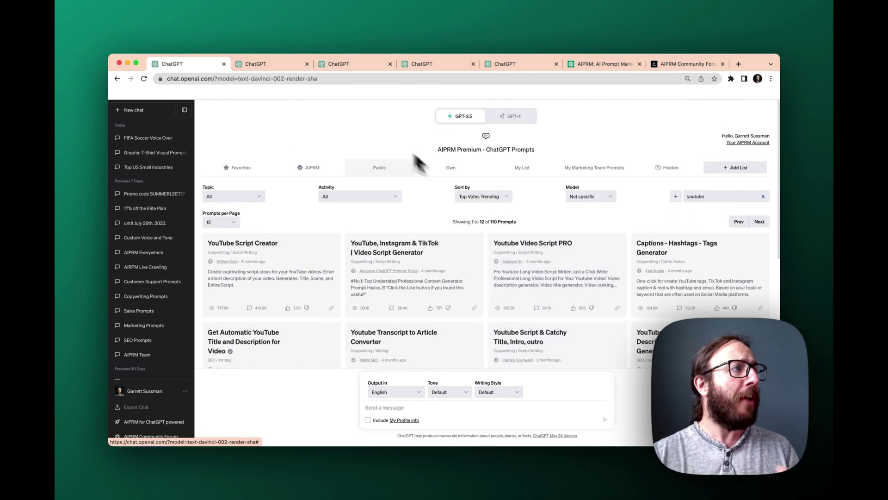
Send the YouTube Script Creator request 'How to make friends in any city' using GPT-4.
click(277, 62)
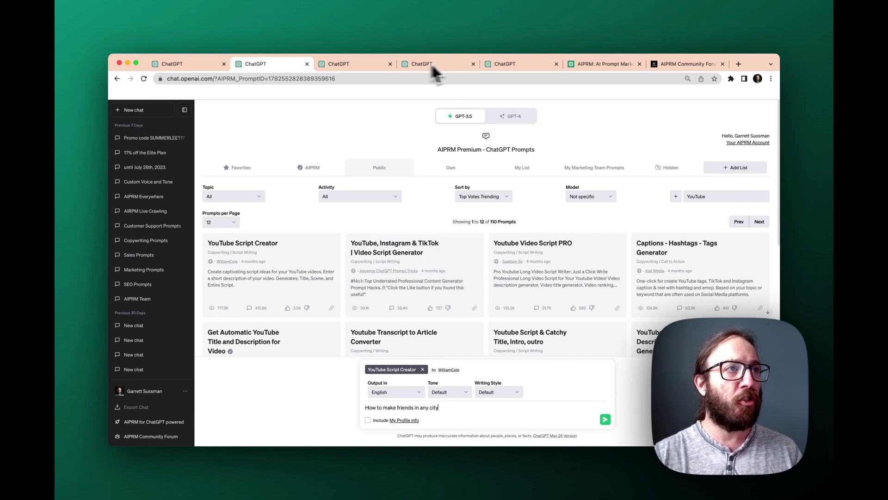
click(511, 116)
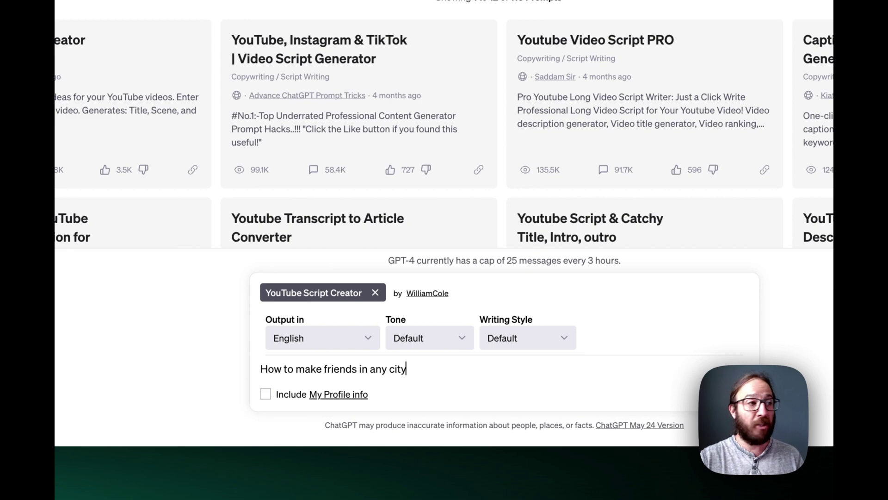
key(Return)
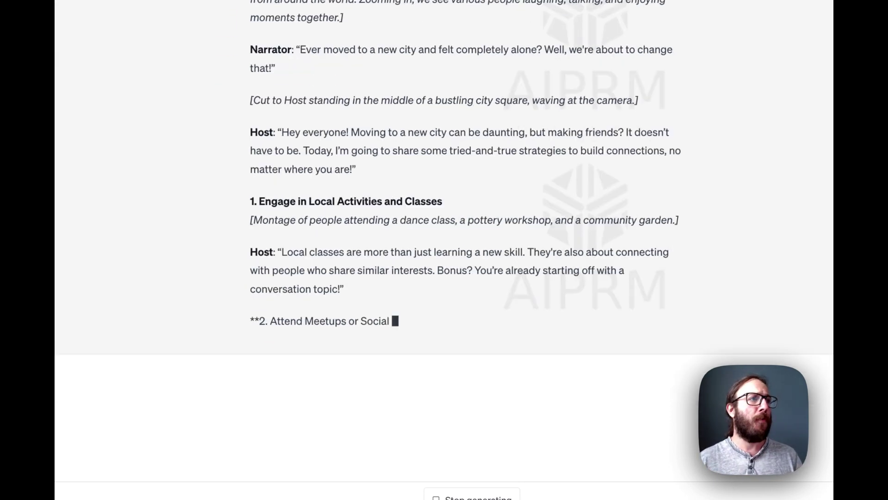
scroll(298, 327, up, 3)
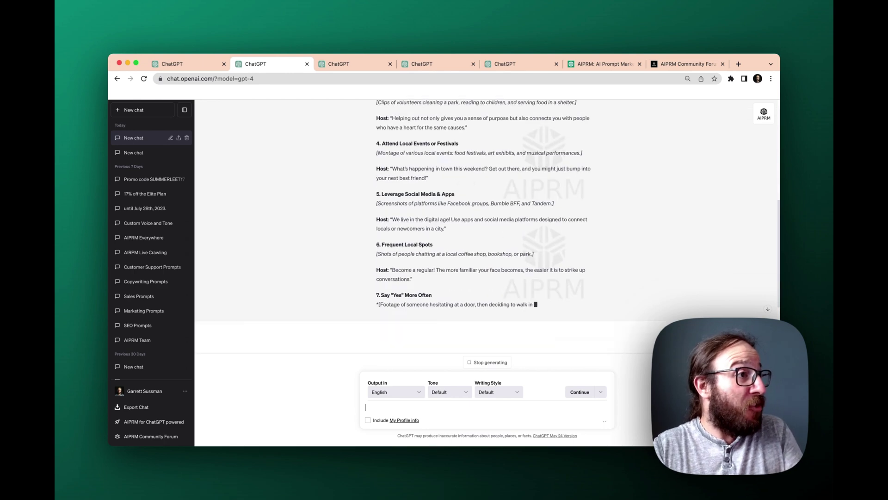
scroll(352, 287, up, 15)
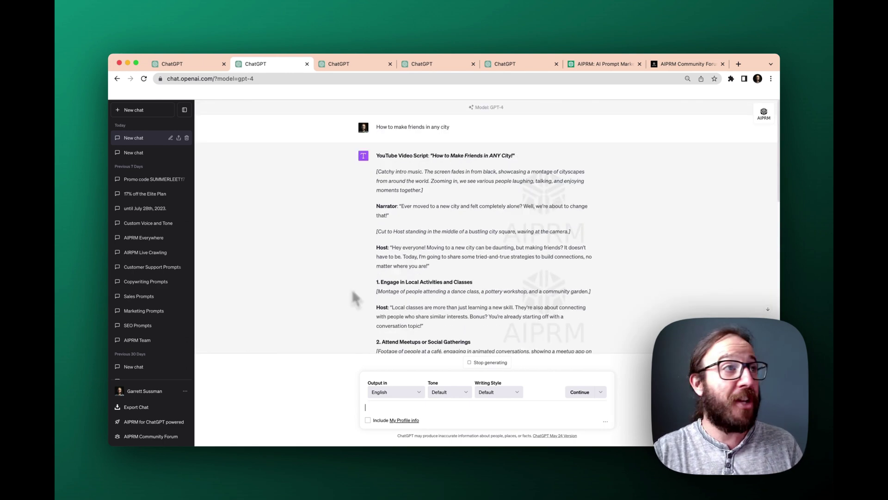
Send 'Minecraft Background' with the Midjourney V5 prompts - 6 different styles template.
click(350, 68)
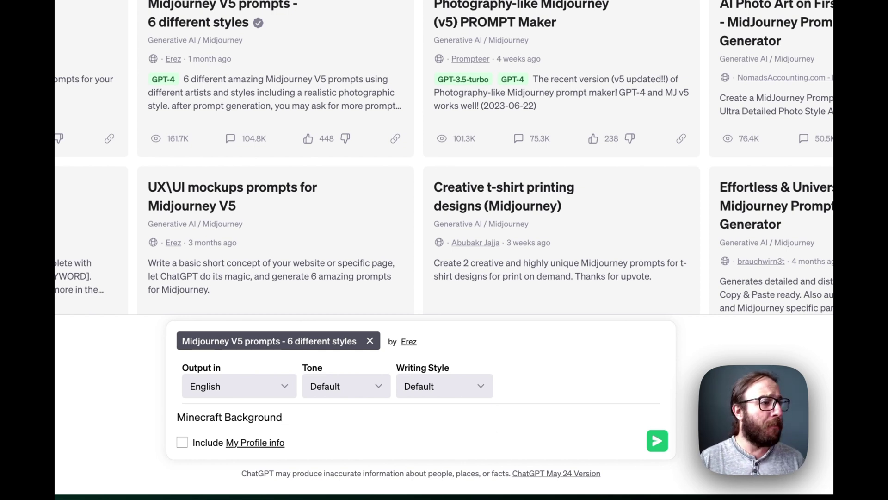
key(Return)
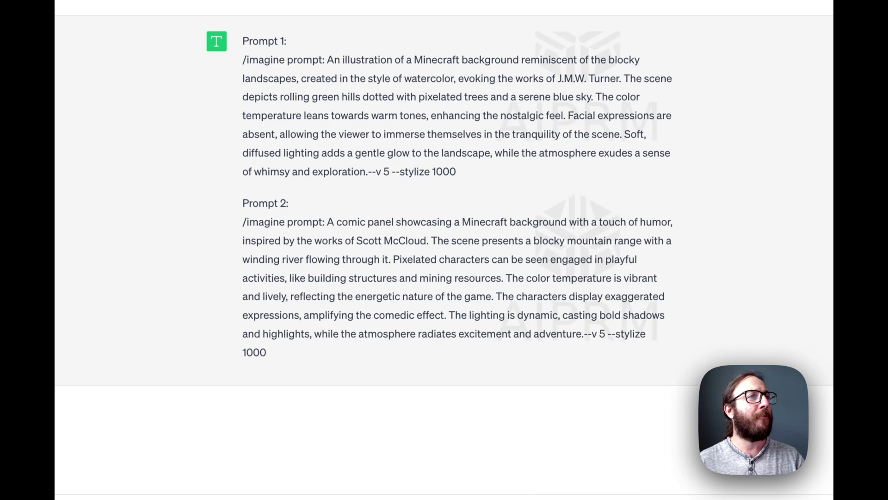
scroll(629, 398, up, 3)
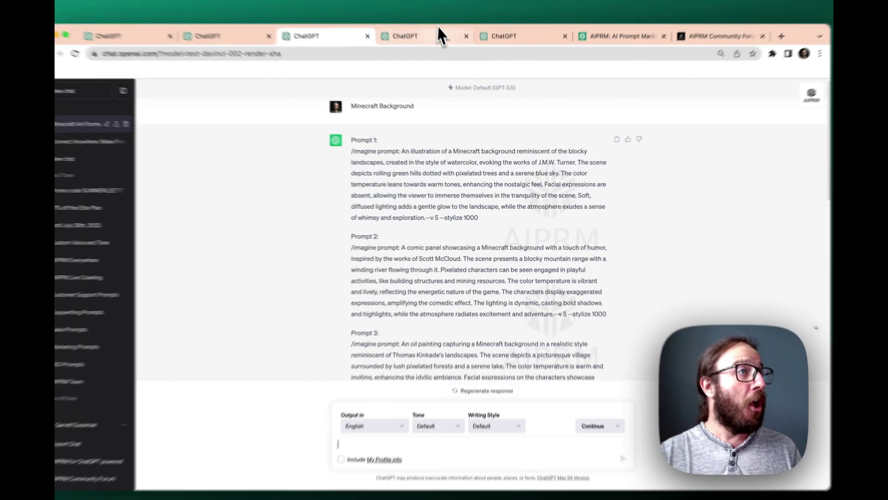
Send 'FIFA - Soccer Tips' with the TIKTOK MARKETING TOOLS - Image and VTT idea template.
click(438, 36)
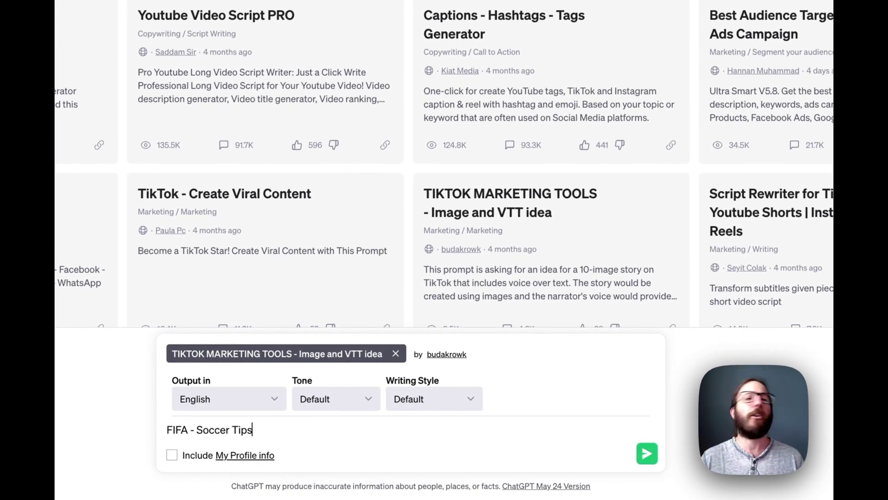
key(Return)
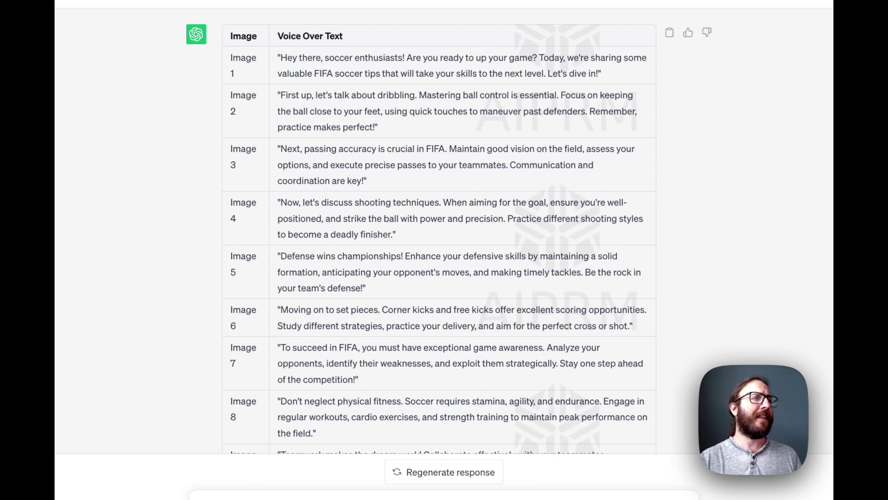
scroll(440, 227, down, 5)
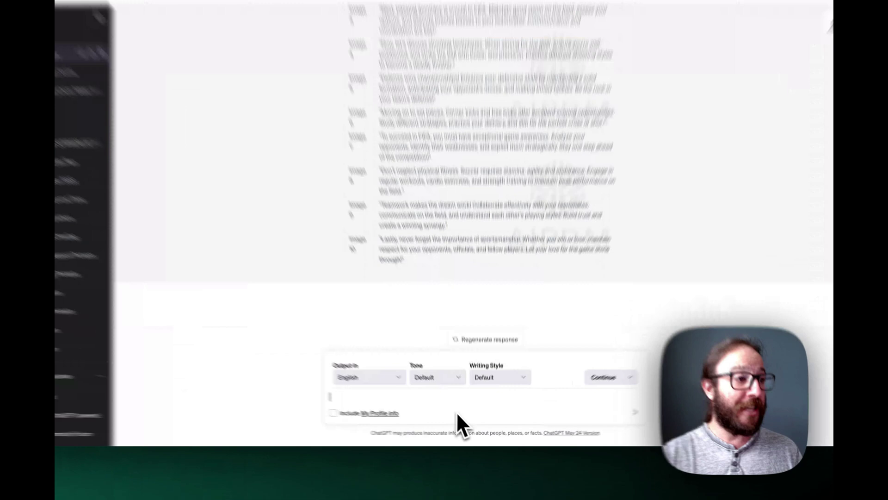
Ask 'Do this again, but focus on the US soccer team' as a follow-up.
text(Do this agai)
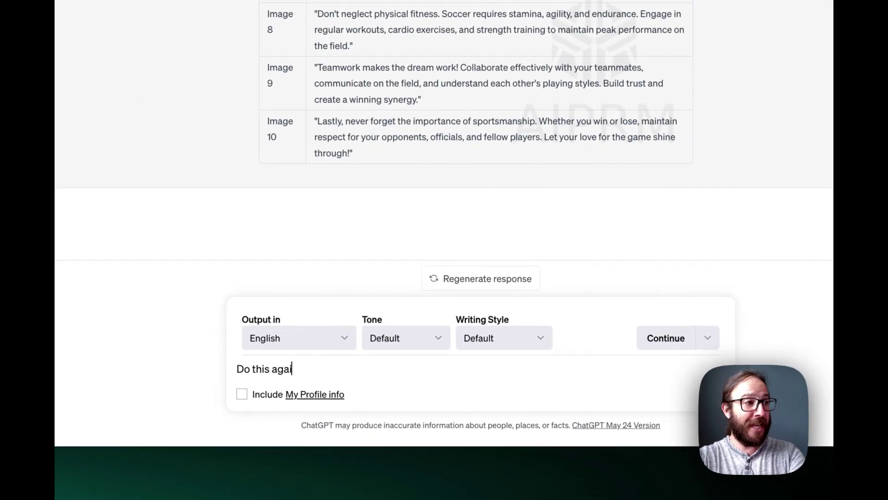
text(n, but focus )
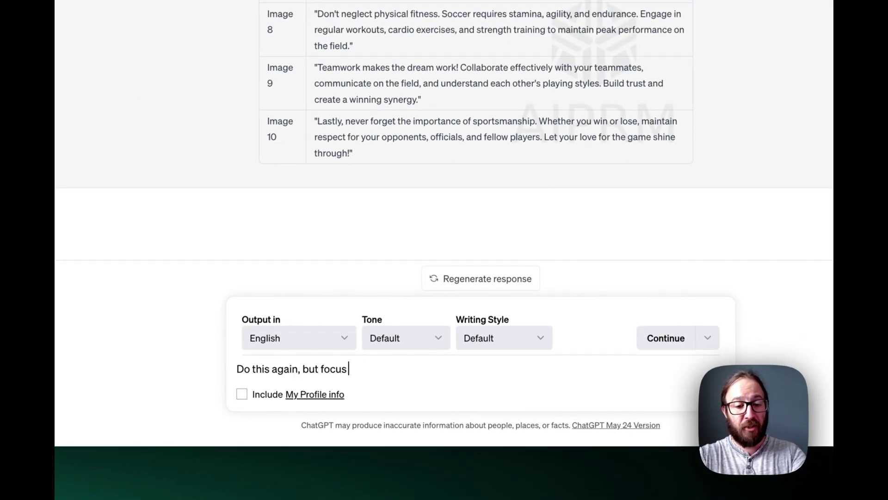
text(on the US soccer )
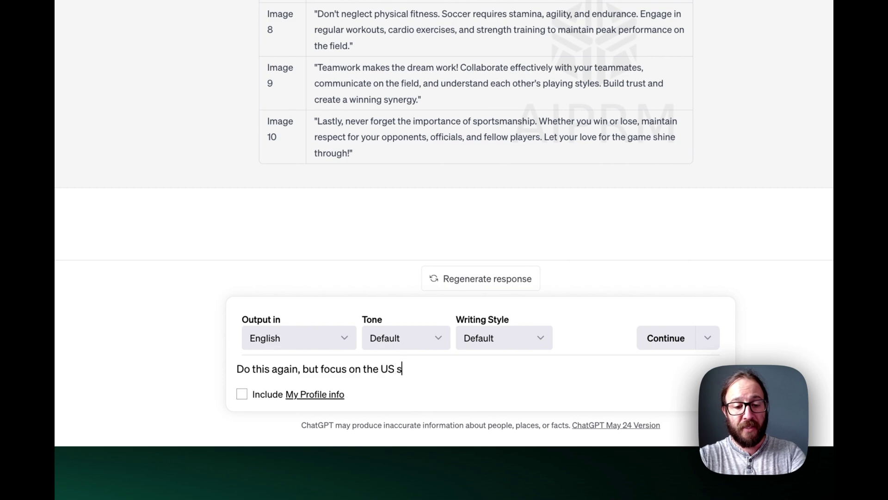
text(team)
key(Return)
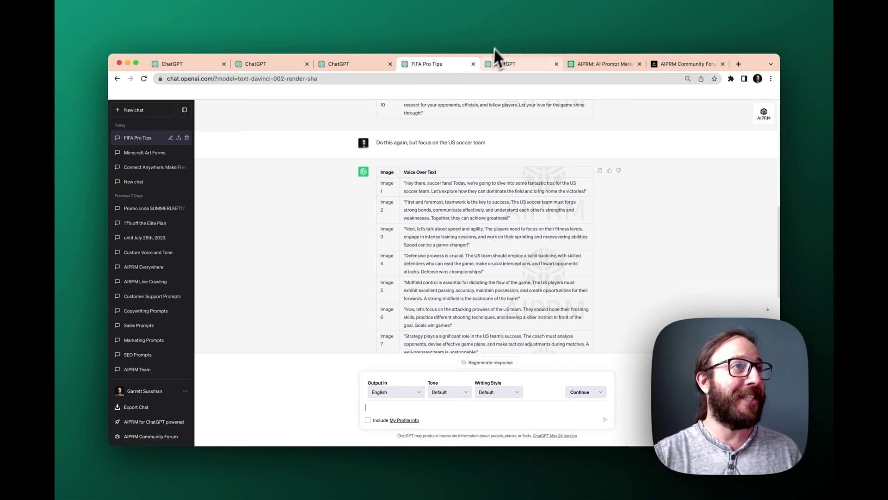
Send the print-on-demand request with the AI Course Creation template and read through the outline.
click(518, 65)
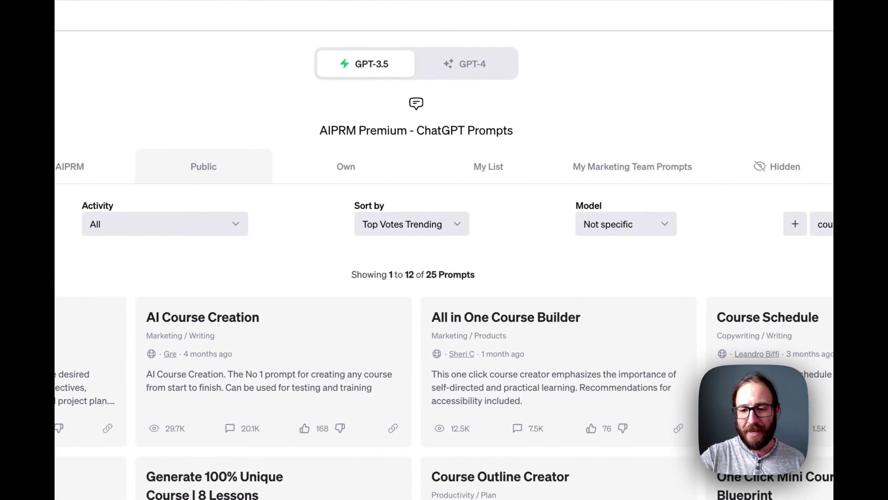
key(Return)
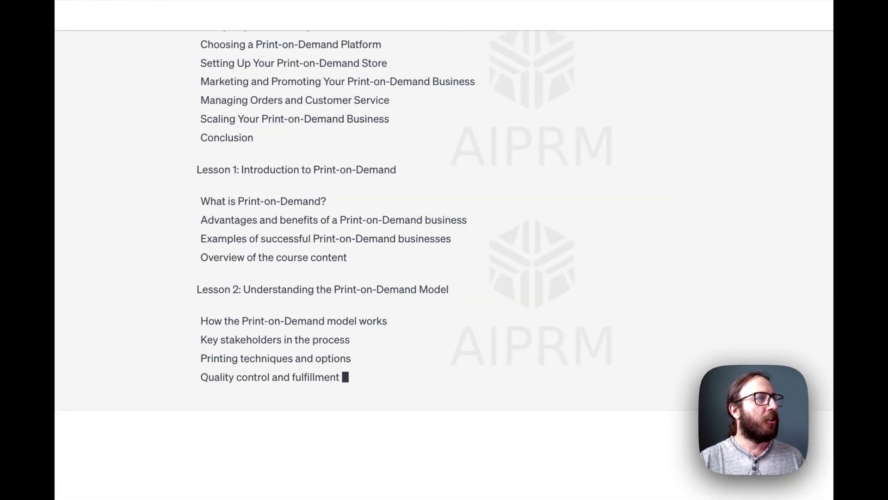
scroll(417, 481, up, 5)
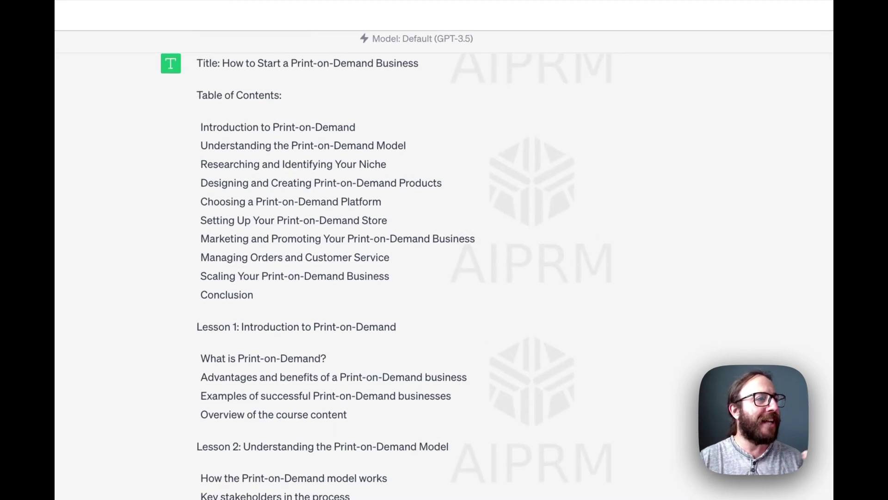
scroll(418, 459, down, 6)
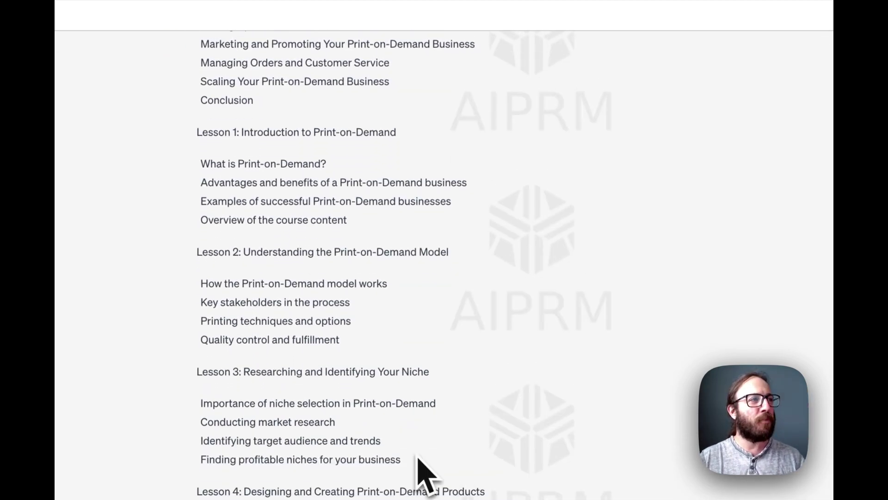
scroll(423, 431, down, 3)
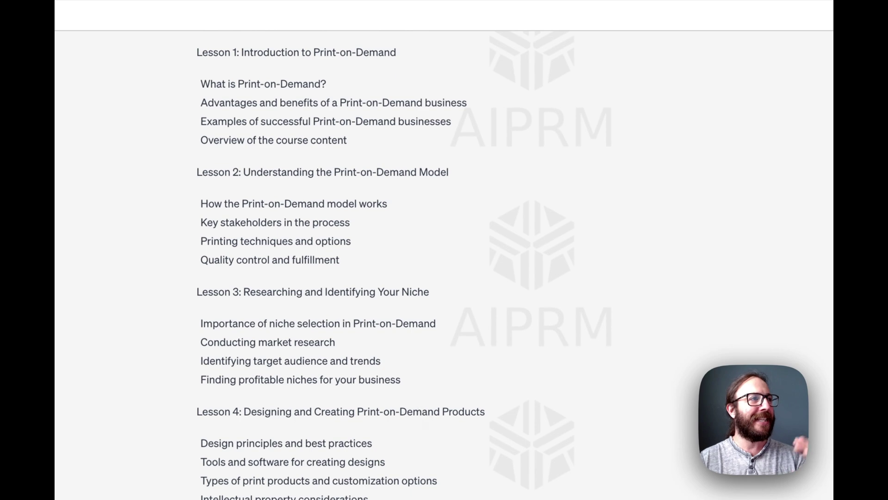
scroll(404, 265, down, 12)
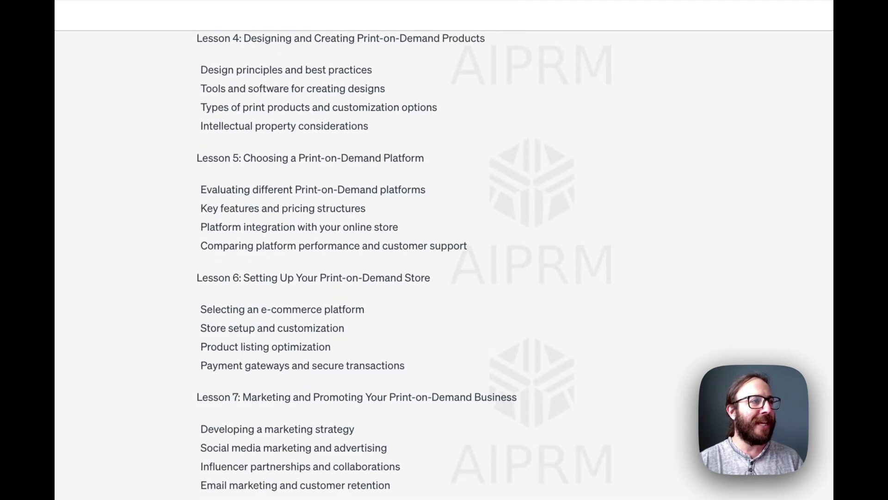
scroll(418, 265, down, 20)
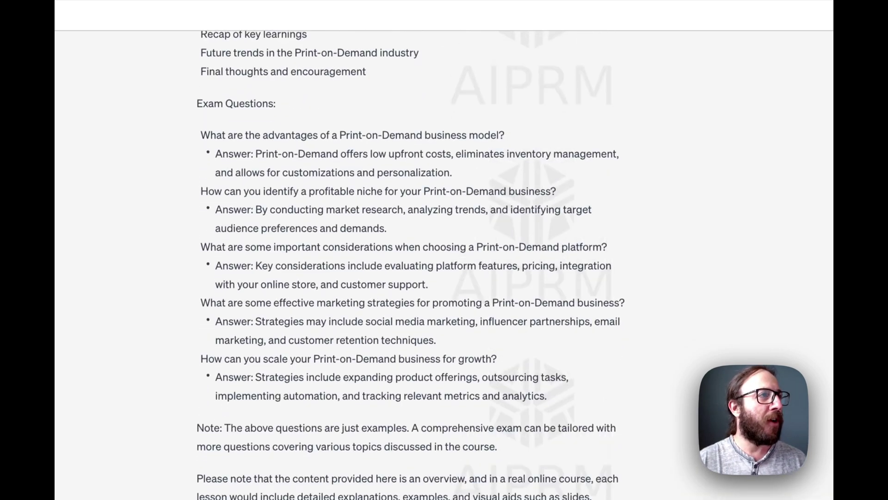
scroll(403, 265, down, 5)
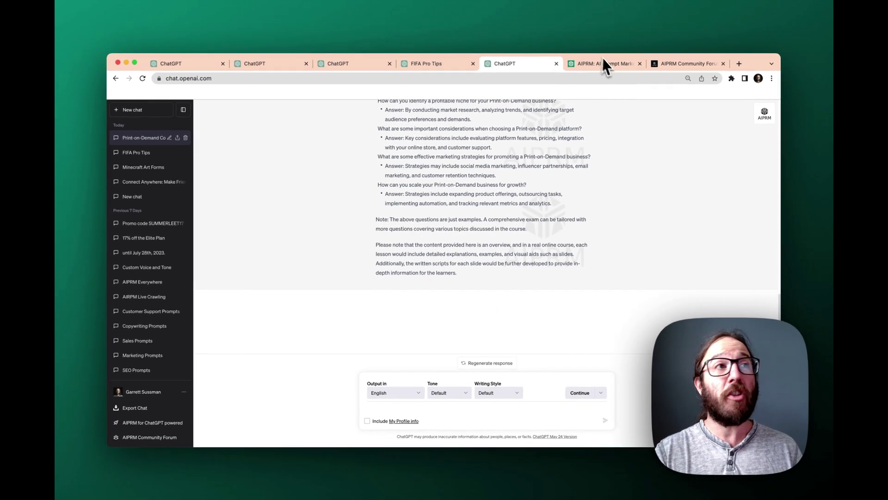
Switch to the AIPRM: AI Prompt Marketplace tab showing aiprm.com.
click(605, 65)
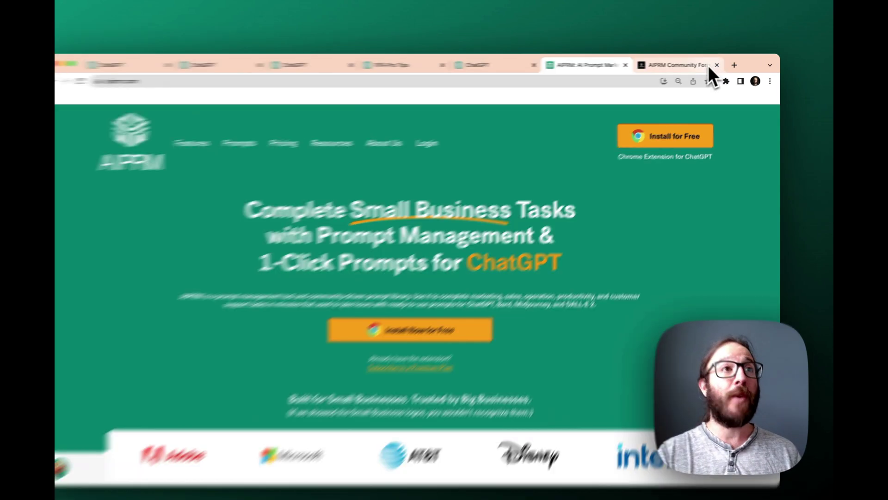
Switch to the AIPRM Community Forum tab with its latest topics list.
click(707, 64)
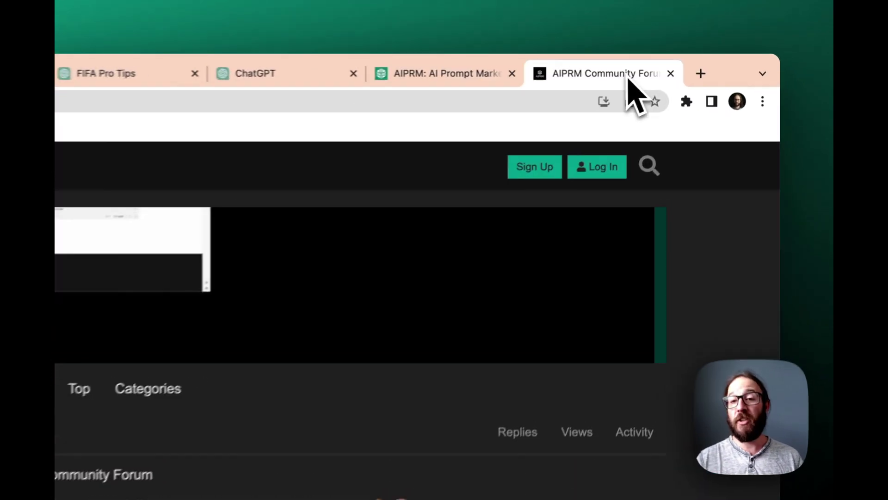